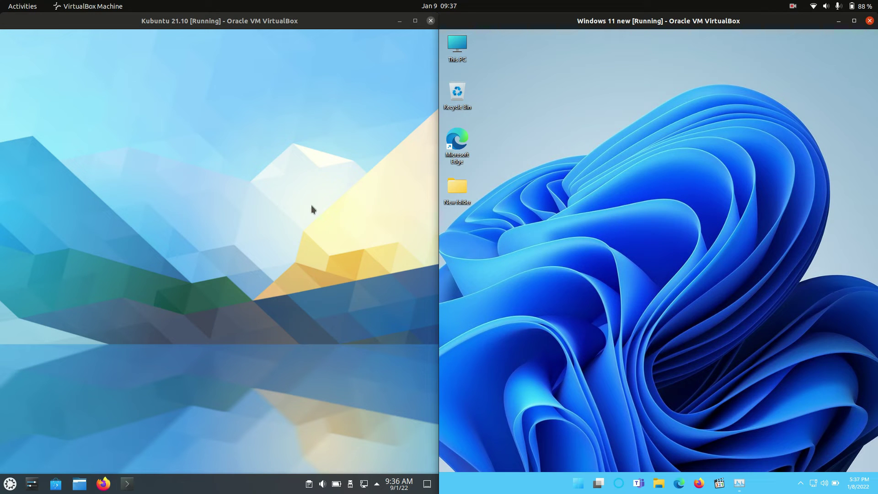
# Drag across both VM screens and dismiss Kubuntu's Discover updates notification
pyautogui.moveTo(90, 103); pyautogui.dragTo(327, 282)
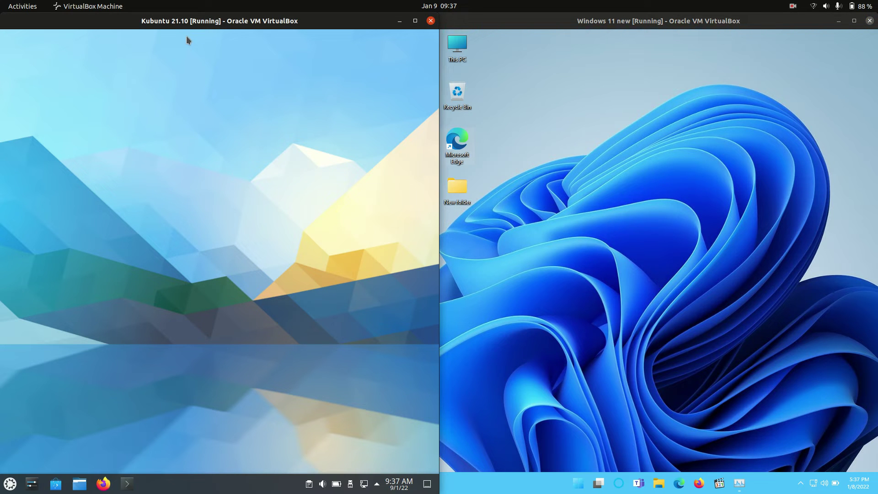
pyautogui.moveTo(634, 141); pyautogui.dragTo(793, 322)
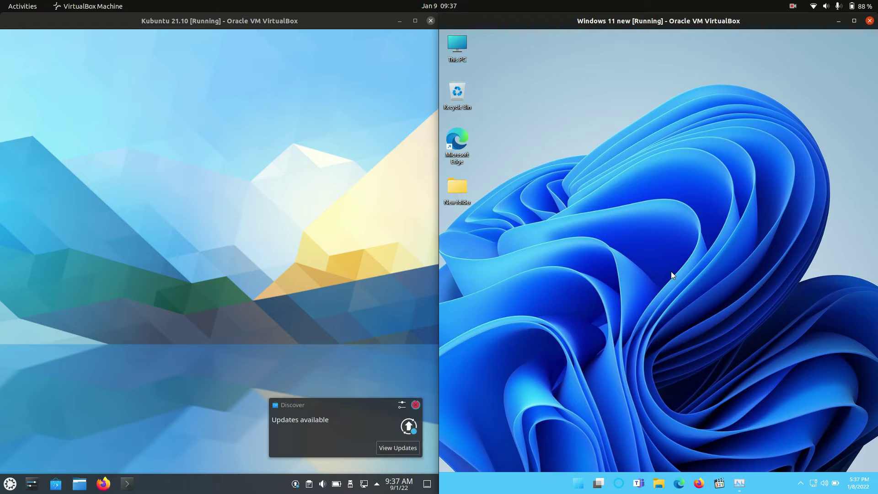
pyautogui.click(415, 405)
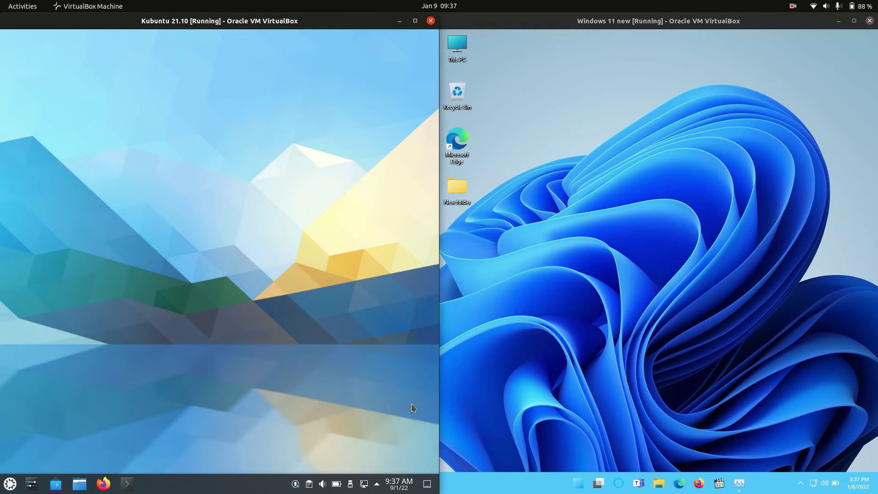
# Run htop in Kubuntu's Konsole and launch Task Manager from the Windows Start right-click menu
pyautogui.click(126, 483)
pyautogui.rightClick(575, 484)
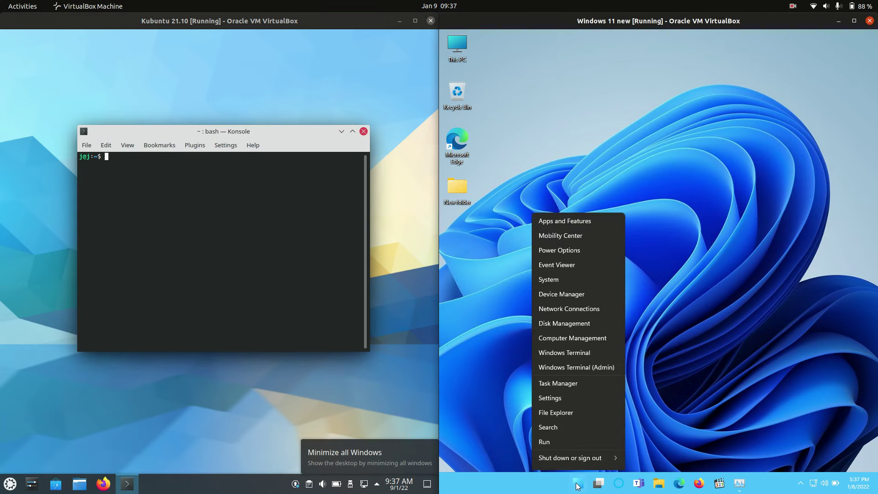
pyautogui.click(580, 376)
pyautogui.write('htop')
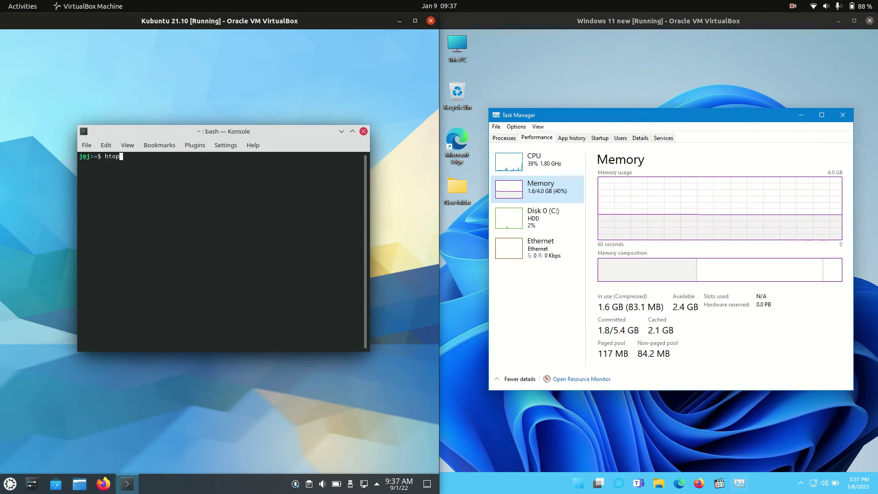
pyautogui.press('Return')
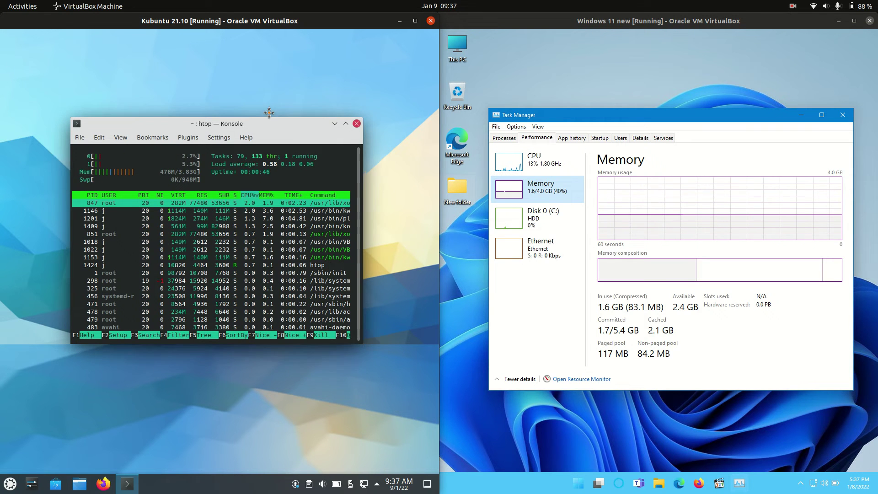
# Move the htop terminal up and left, and raise Task Manager higher on the Windows screen
pyautogui.moveTo(286, 131); pyautogui.dragTo(251, 79)
pyautogui.moveTo(655, 123); pyautogui.dragTo(661, 94)
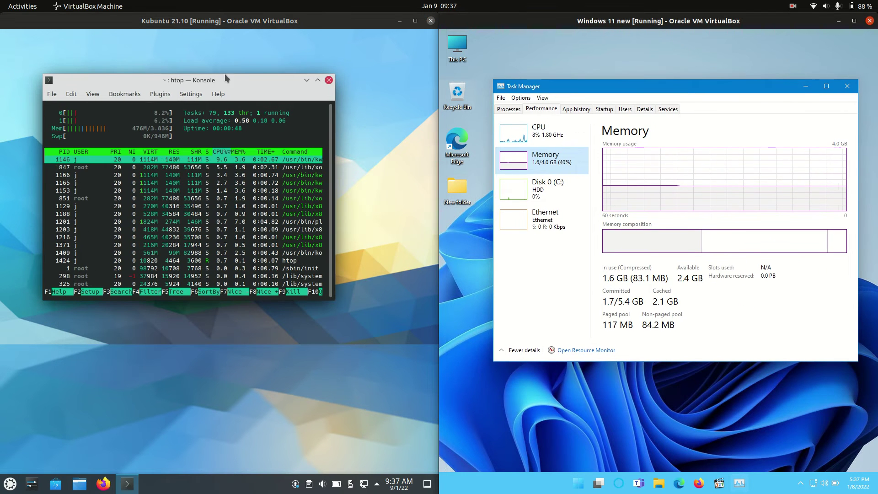
pyautogui.moveTo(213, 83)
pyautogui.mouseDown()
pyautogui.moveTo(247, 131)
pyautogui.moveTo(257, 125)
pyautogui.mouseUp()
# Open and close the Kubuntu launcher, then nudge the htop terminal into place
pyautogui.click(10, 484)
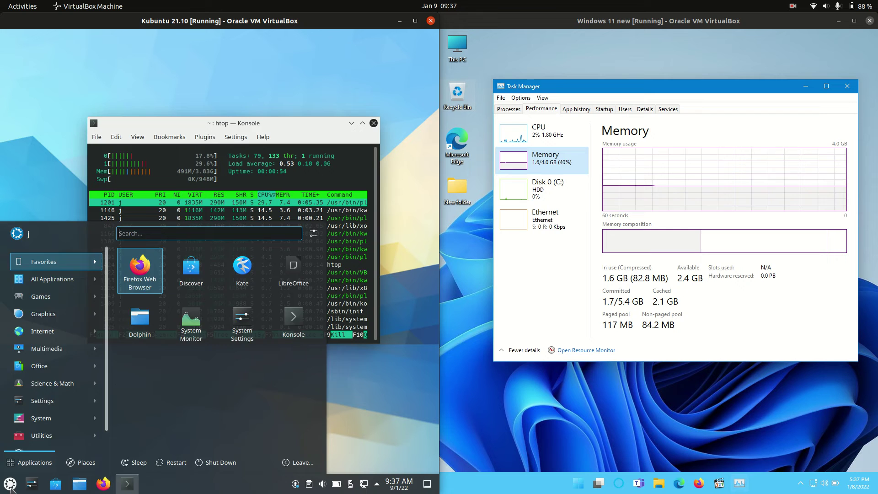
pyautogui.click(10, 484)
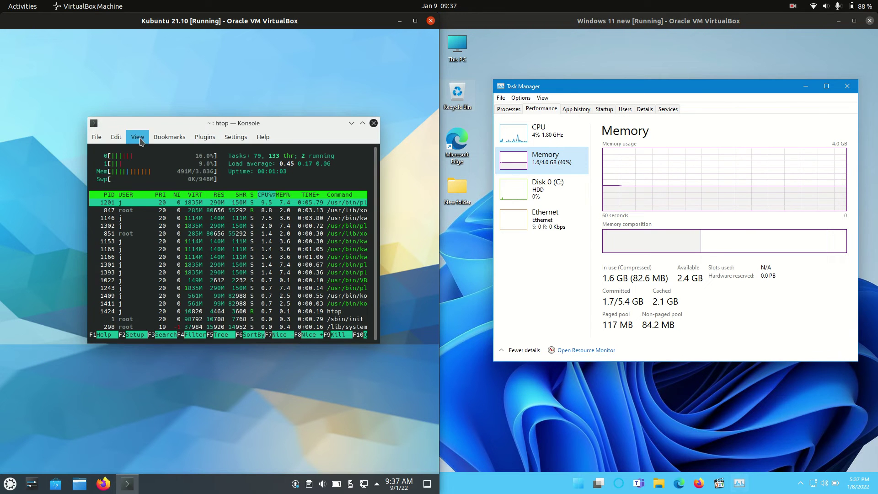
pyautogui.moveTo(254, 121); pyautogui.dragTo(222, 101)
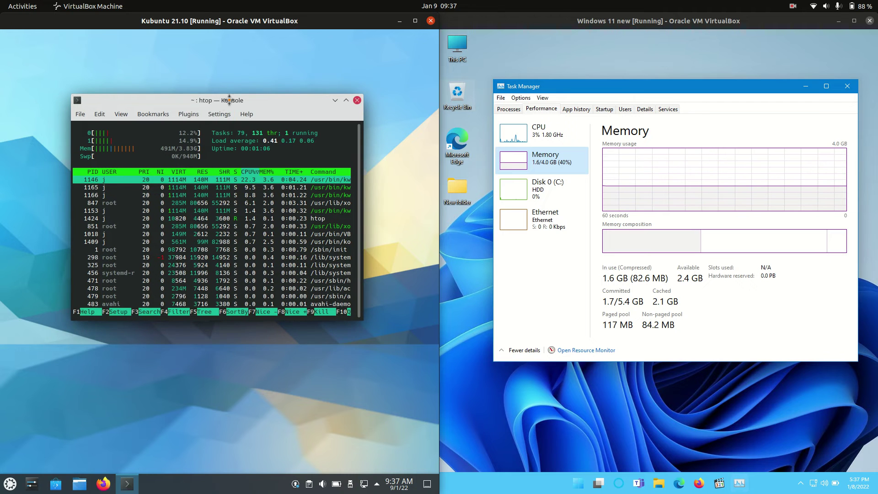
pyautogui.moveTo(222, 101)
pyautogui.mouseDown()
pyautogui.moveTo(254, 108)
pyautogui.moveTo(225, 113)
pyautogui.mouseUp()
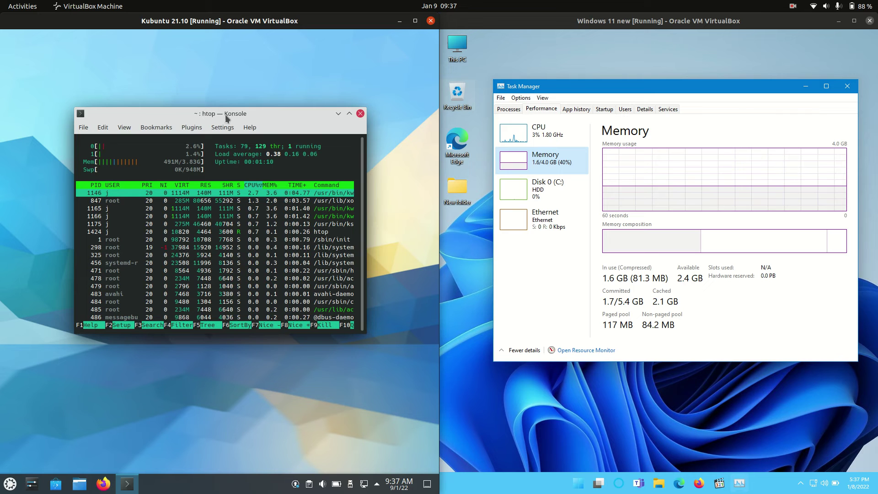
# Close the Kubuntu launcher and shift the htop terminal slightly left
pyautogui.click(9, 483)
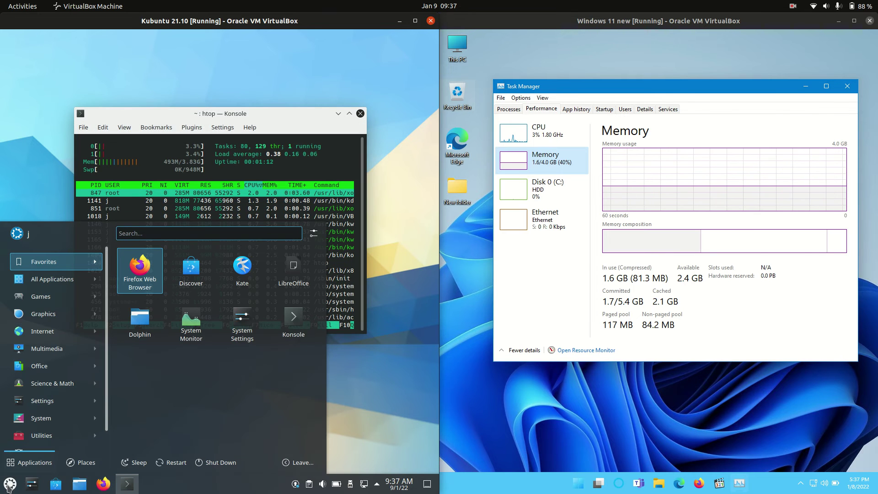
pyautogui.click(283, 111)
pyautogui.moveTo(283, 112); pyautogui.dragTo(264, 114)
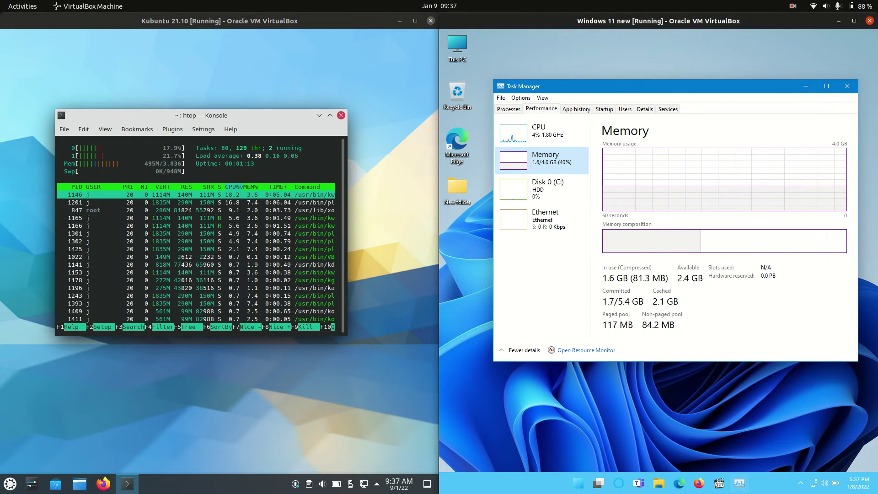
# Fine-tune Task Manager's position on the Windows desktop beside the htop view
pyautogui.moveTo(665, 86); pyautogui.dragTo(669, 108)
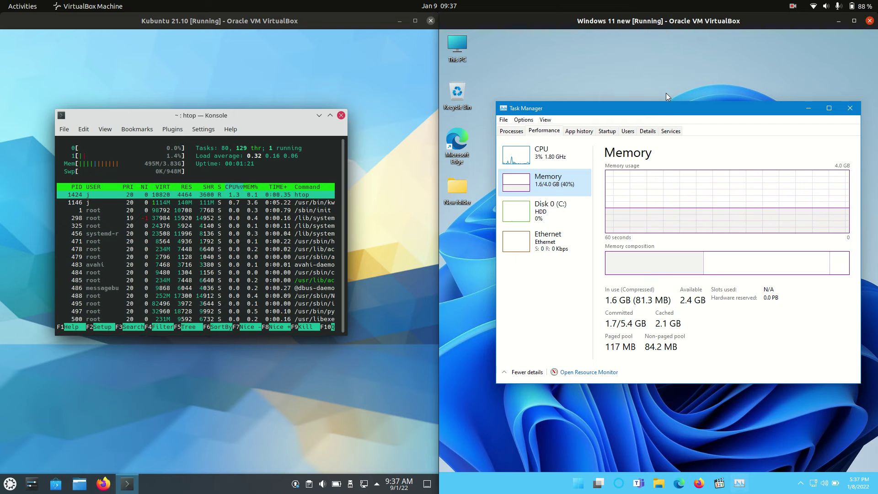
pyautogui.moveTo(644, 118); pyautogui.dragTo(617, 129)
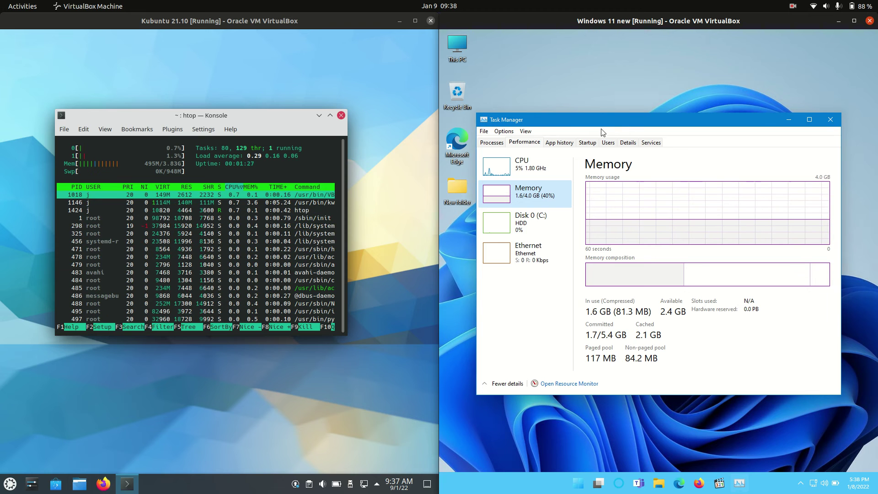
pyautogui.moveTo(602, 124)
pyautogui.mouseDown()
pyautogui.moveTo(606, 114)
pyautogui.moveTo(621, 126)
pyautogui.mouseUp()
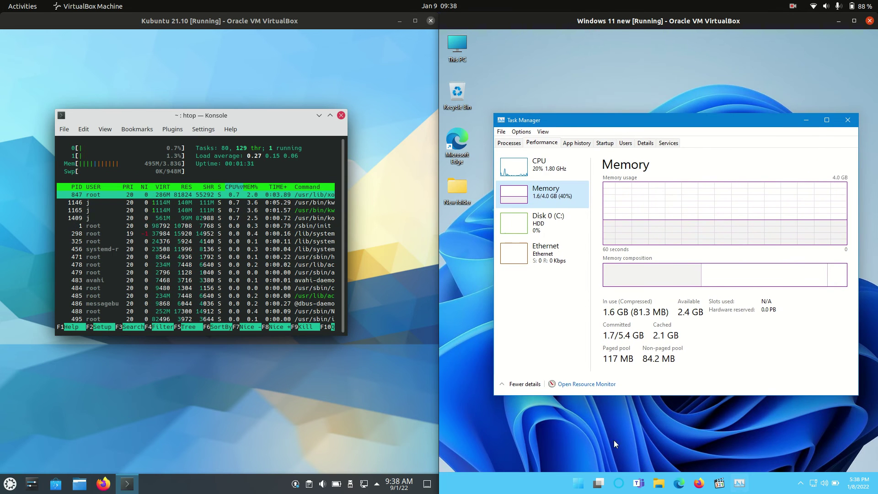
pyautogui.click(579, 484)
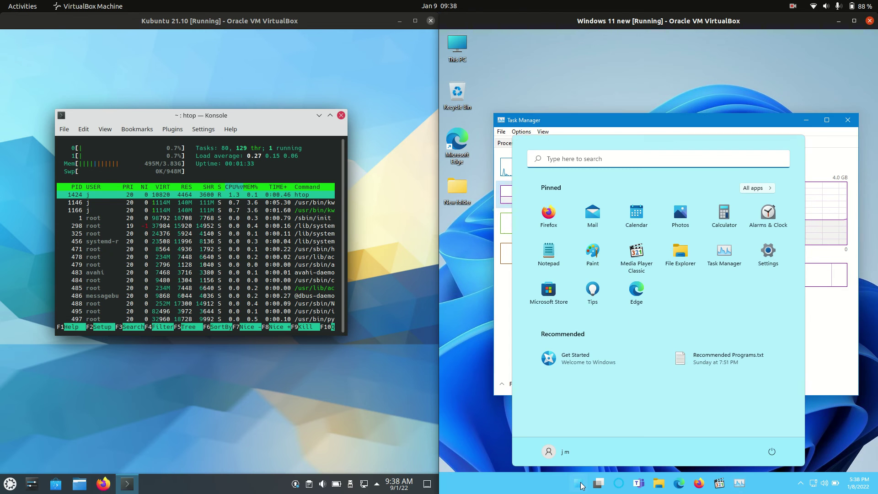
pyautogui.click(580, 486)
pyautogui.click(580, 486)
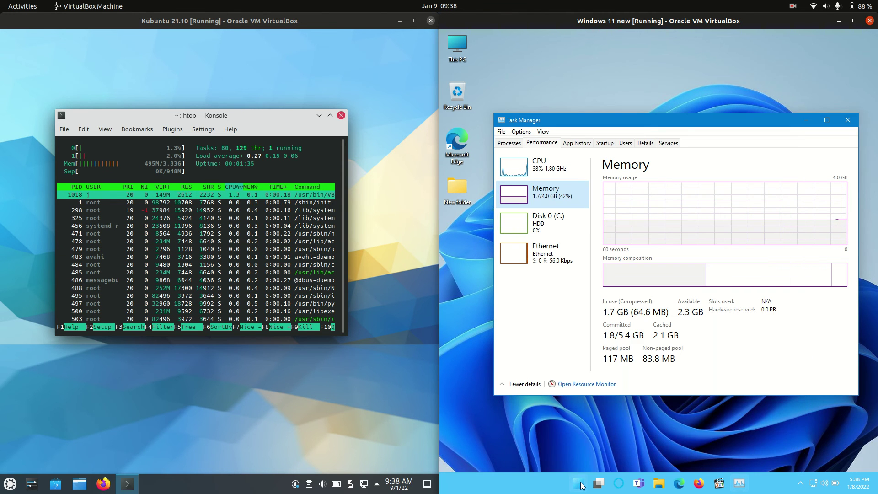
pyautogui.click(580, 486)
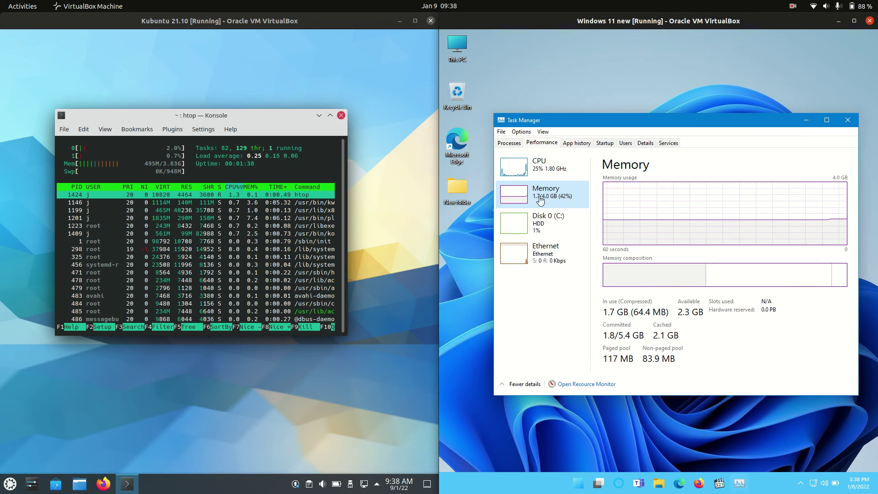